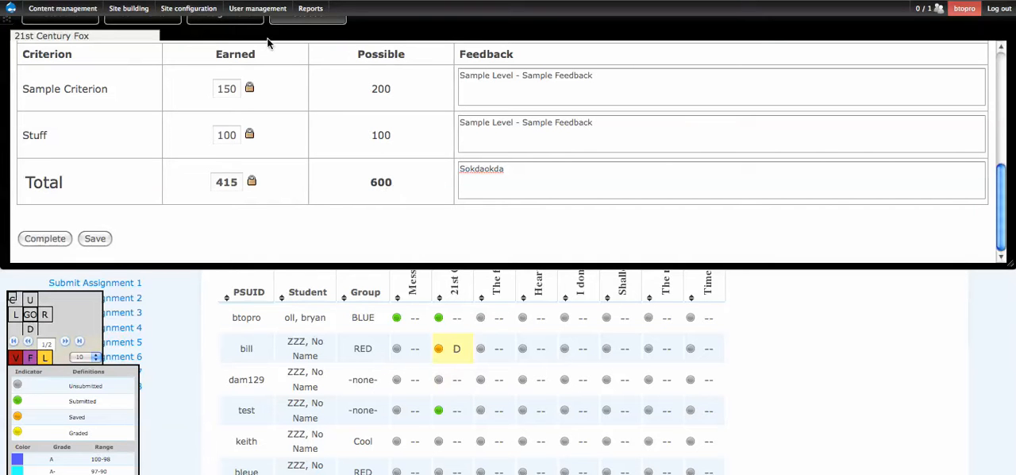
- Open the selected student's 21st Century Fox assignment in a new window and mark the assignment's feedback as complete
left_click(246, 22)
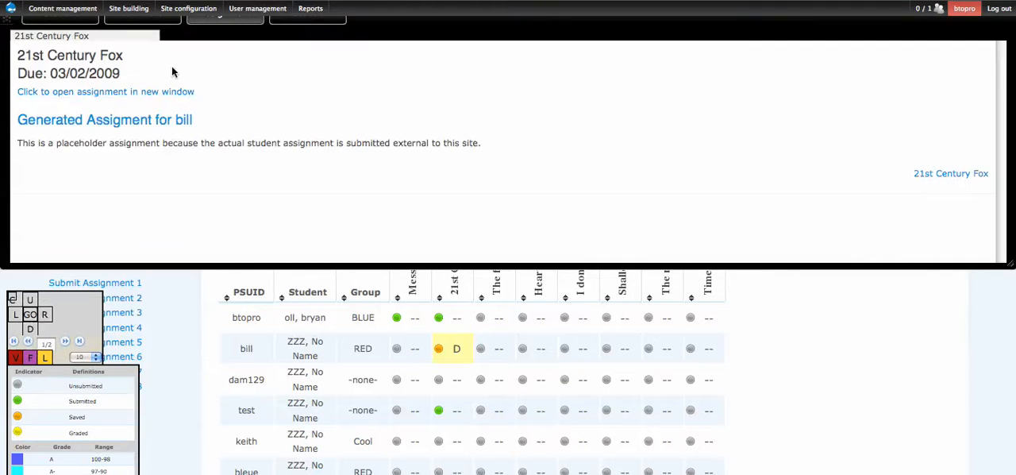
left_click(157, 93)
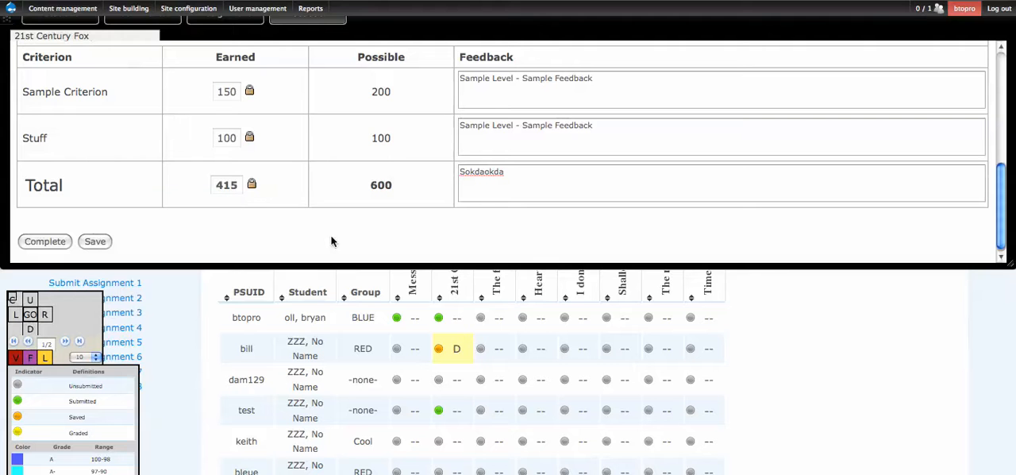
left_click(45, 246)
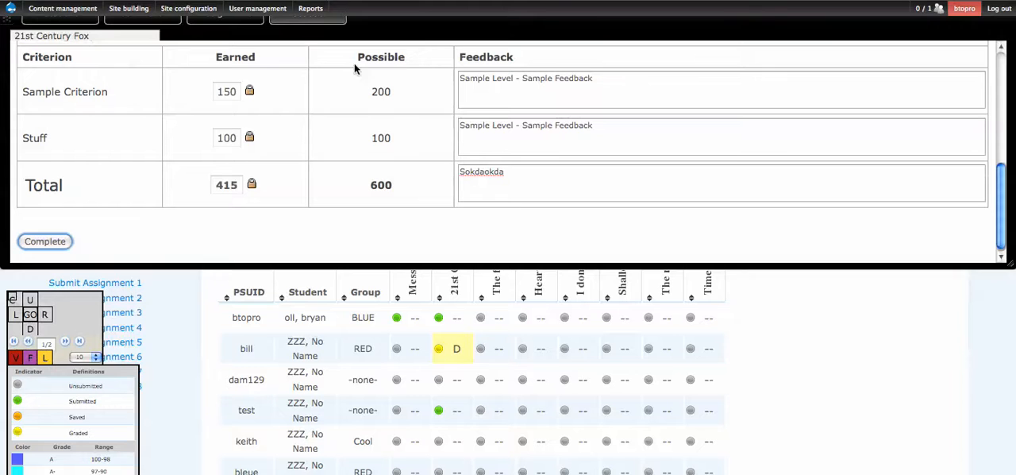
- Switch to the generated assignment page and review its instructor feedback scores and the highlighted rubric levels under Selected Feedback
left_click(869, 0)
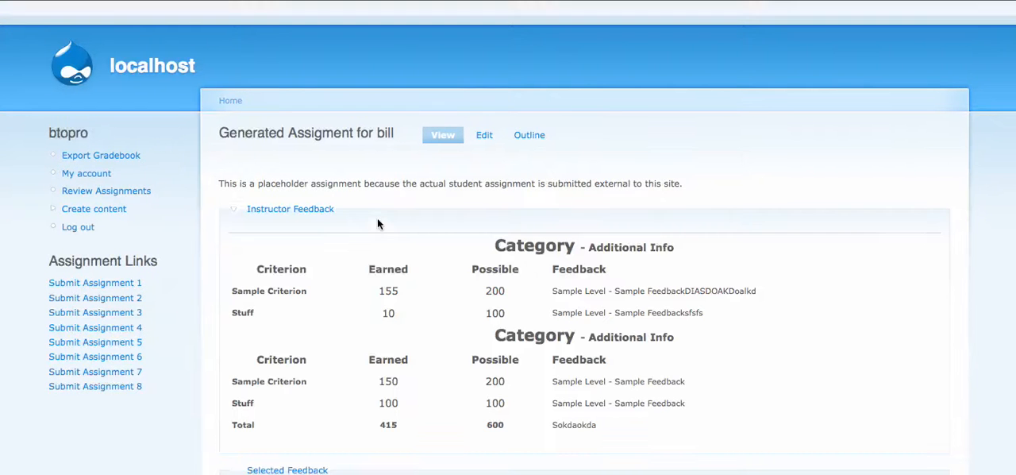
scroll(378, 224, "down", 2)
scroll(380, 225, "down", 3)
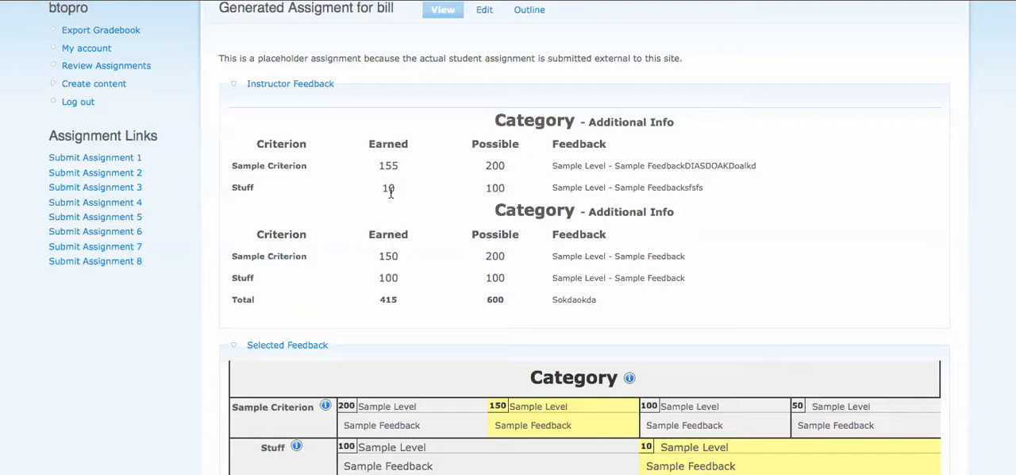
scroll(347, 182, "down", 1)
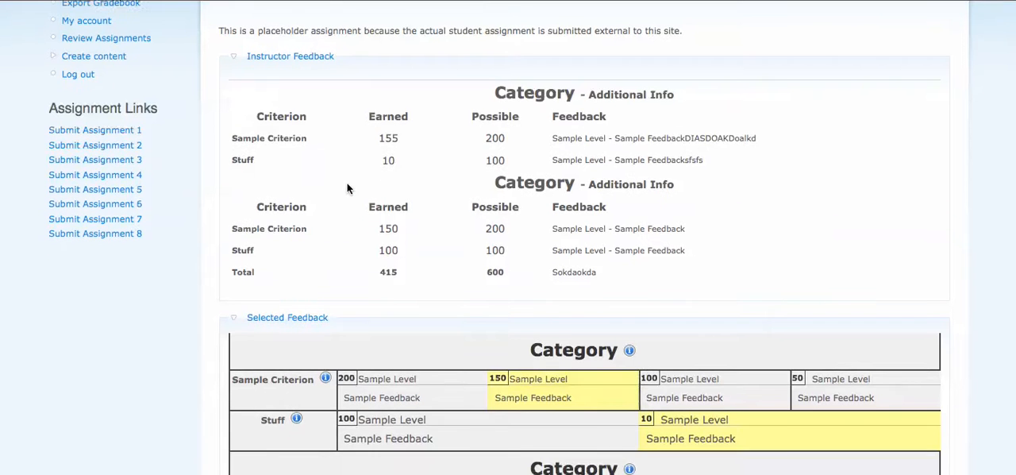
scroll(350, 214, "up", 3)
left_click_drag(228, 200, 745, 343)
left_click(745, 343)
scroll(345, 253, "down", 2)
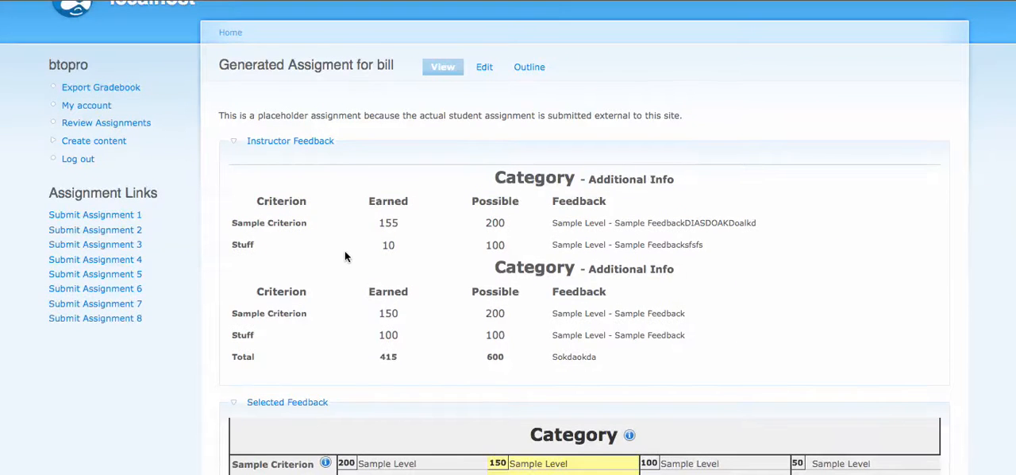
scroll(341, 230, "up", 2)
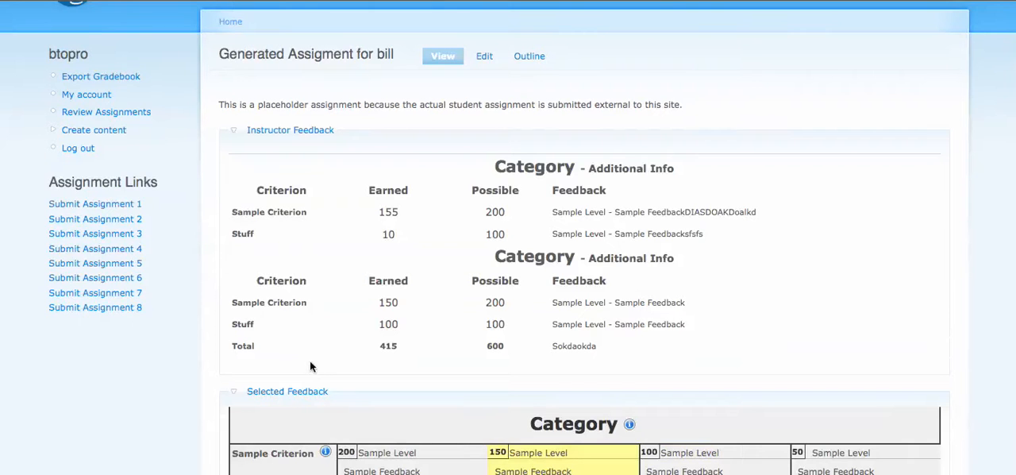
scroll(379, 296, "down", 1)
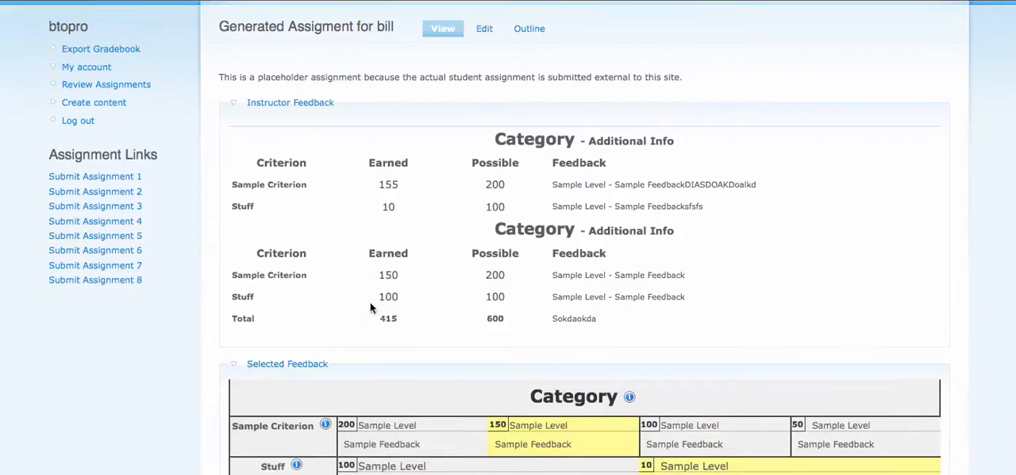
scroll(372, 300, "down", 5)
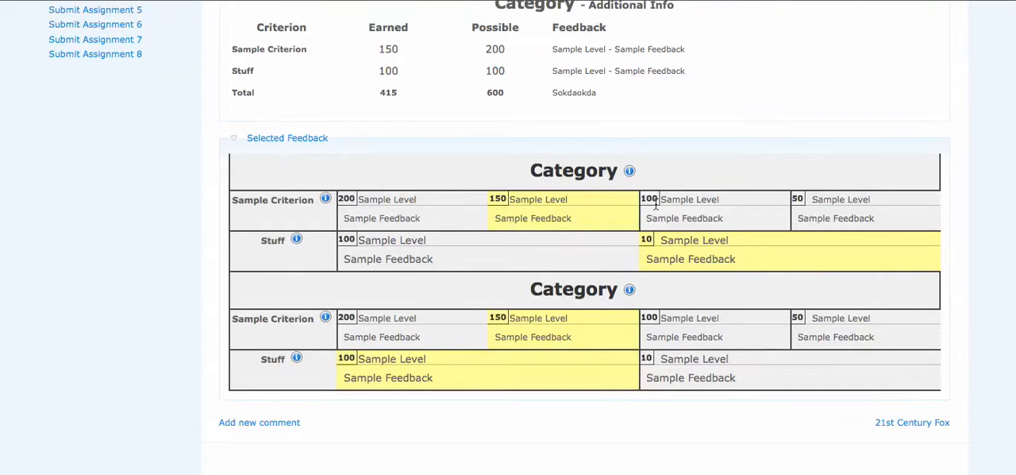
- Compare the instructor feedback scores with the rubric by collapsing, re-expanding and collapsing the Selected Feedback section
left_click(309, 139)
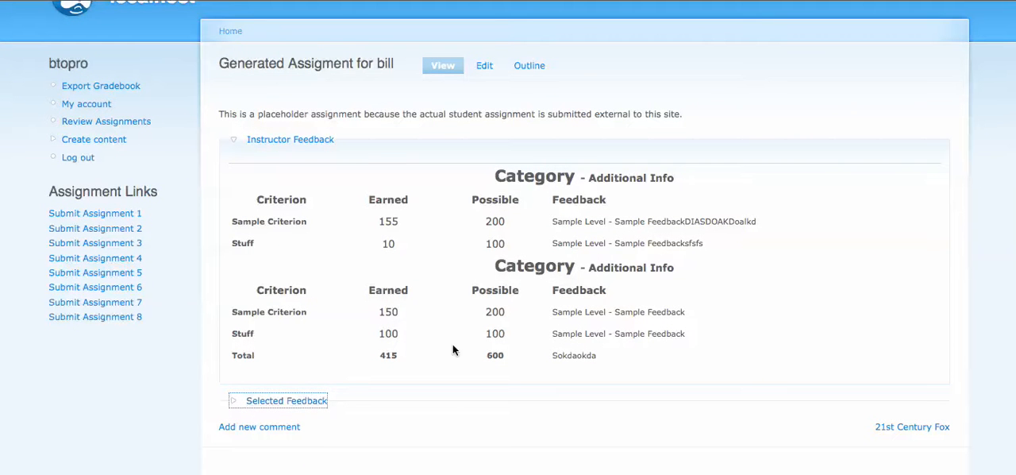
left_click_drag(252, 179, 698, 361)
left_click(697, 361)
double_click(387, 224)
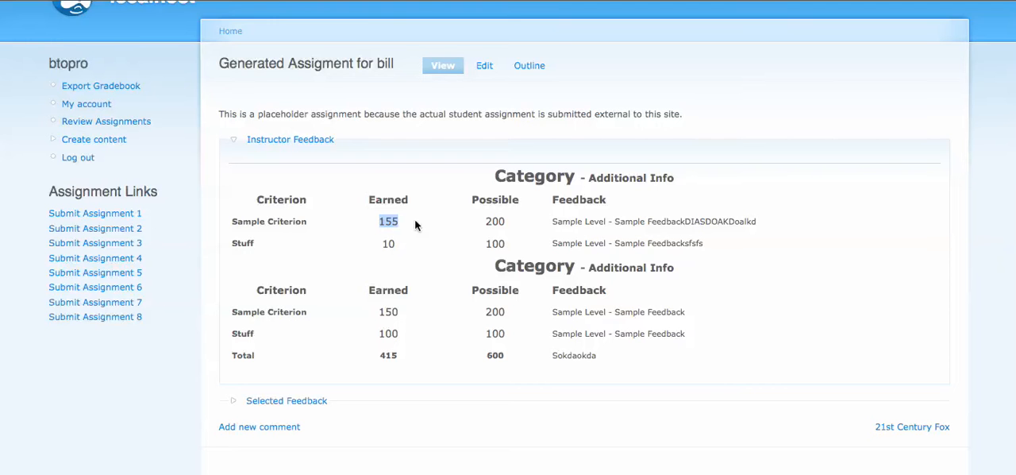
left_click(407, 222)
left_click(404, 221)
left_click(314, 401)
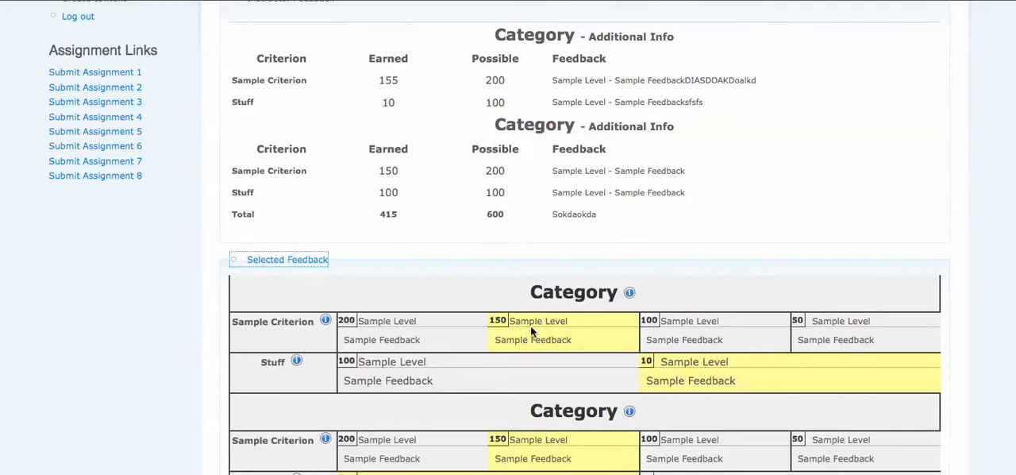
left_click(262, 260)
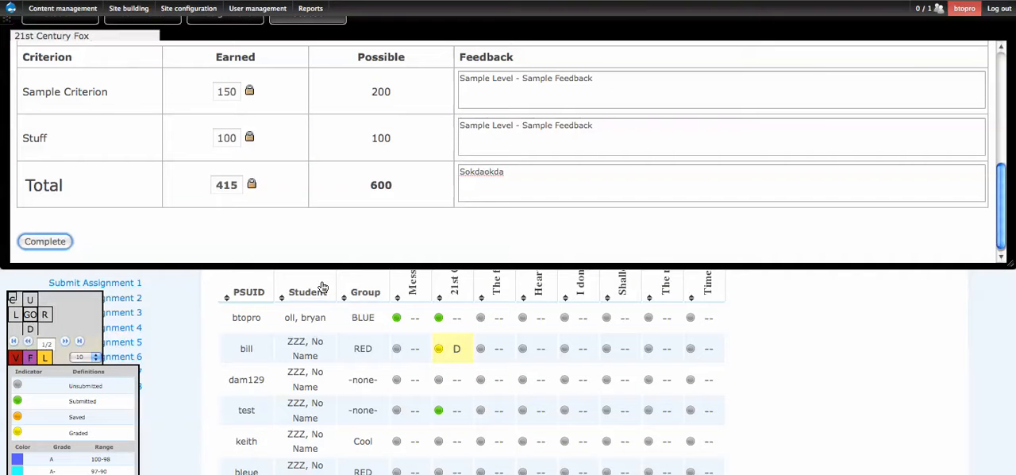
- Grade the test student's 21st Century Fox assignment with the 200 and 100 levels in both categories and mark it complete
left_click(447, 410)
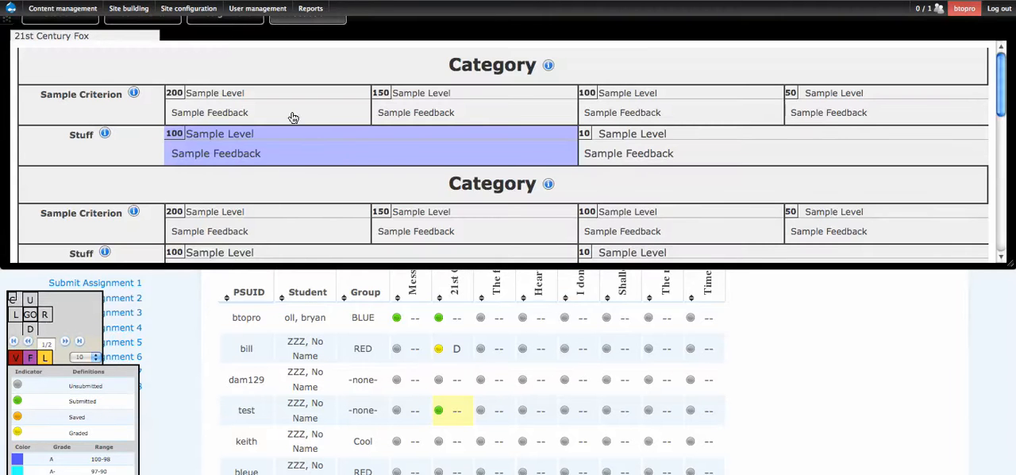
left_click(291, 115)
left_click(302, 140)
left_click(288, 140)
left_click(275, 175)
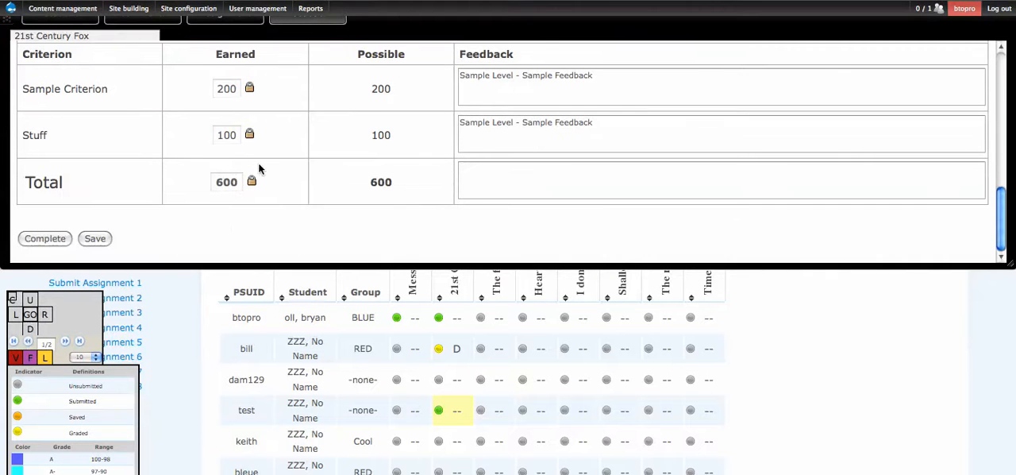
left_click(46, 242)
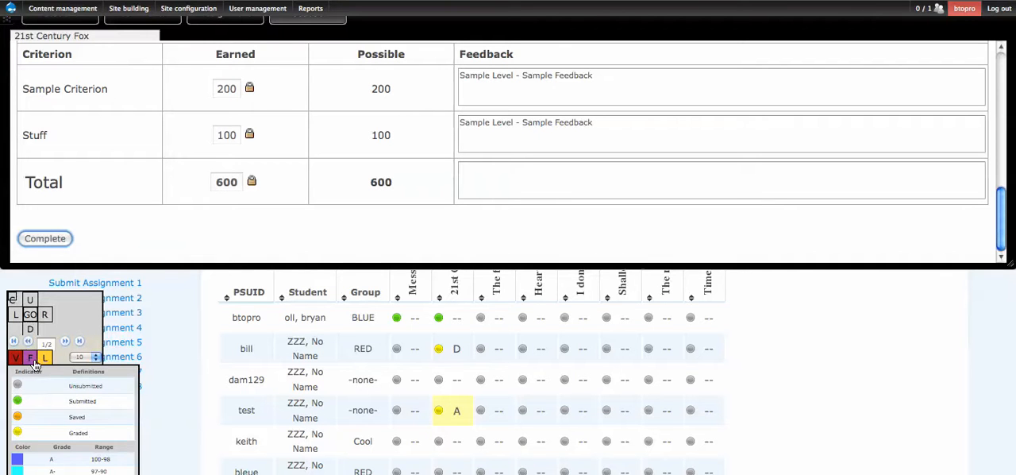
- Move the navigation palette showing the grade view settings slightly up and right, and collapse the feedback panel to reveal the gradebook
left_click(13, 297)
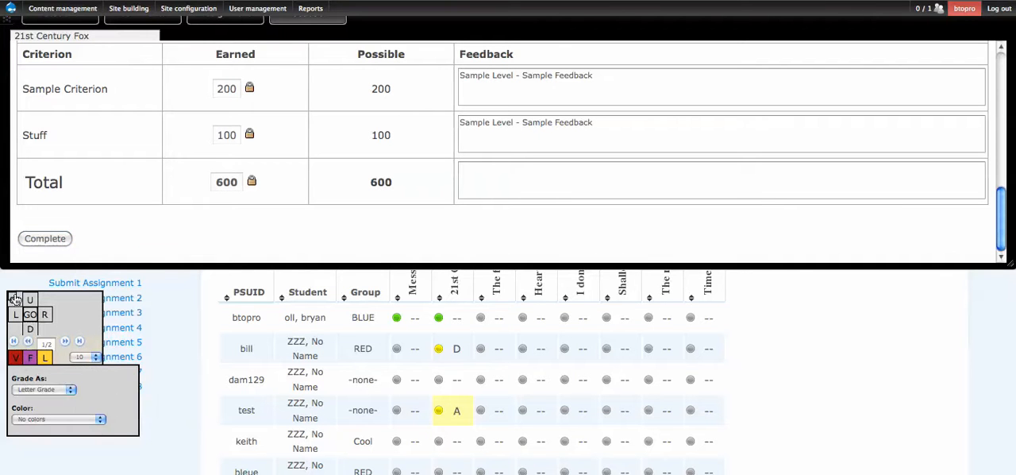
left_click_drag(13, 296, 40, 277)
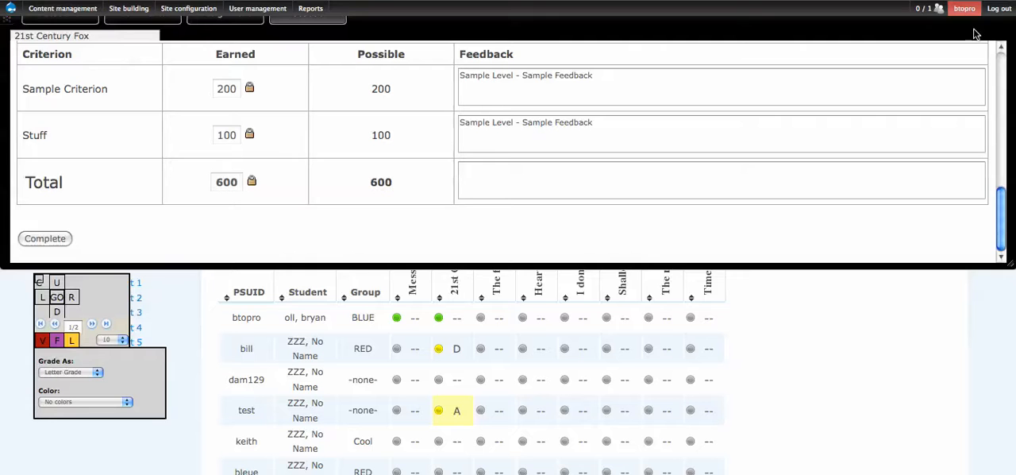
scroll(969, 90, "down", 1)
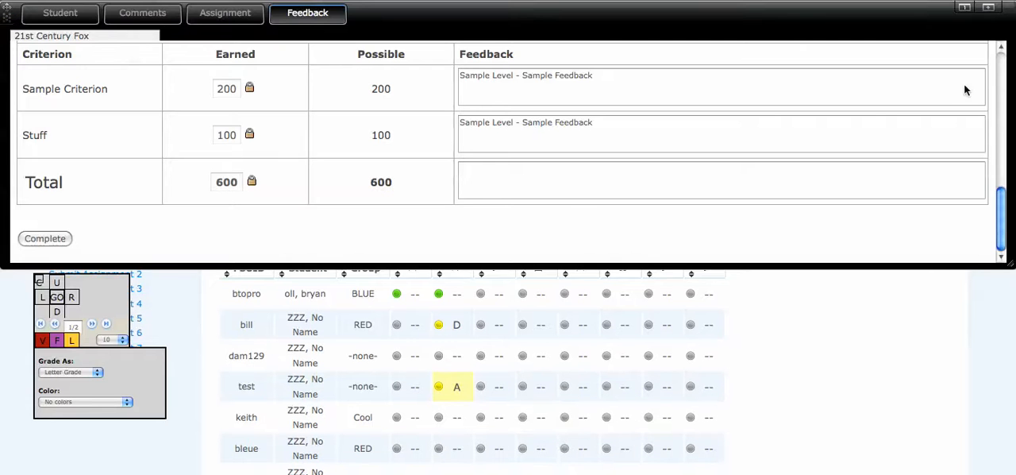
left_click(988, 7)
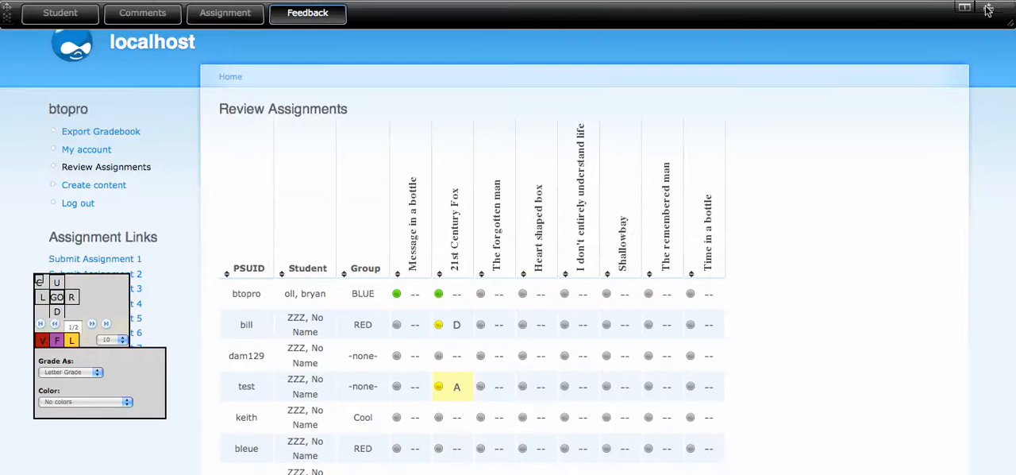
- Try showing the gradebook grades as Percent Value and as Point Value
left_click(79, 373)
left_click(71, 391)
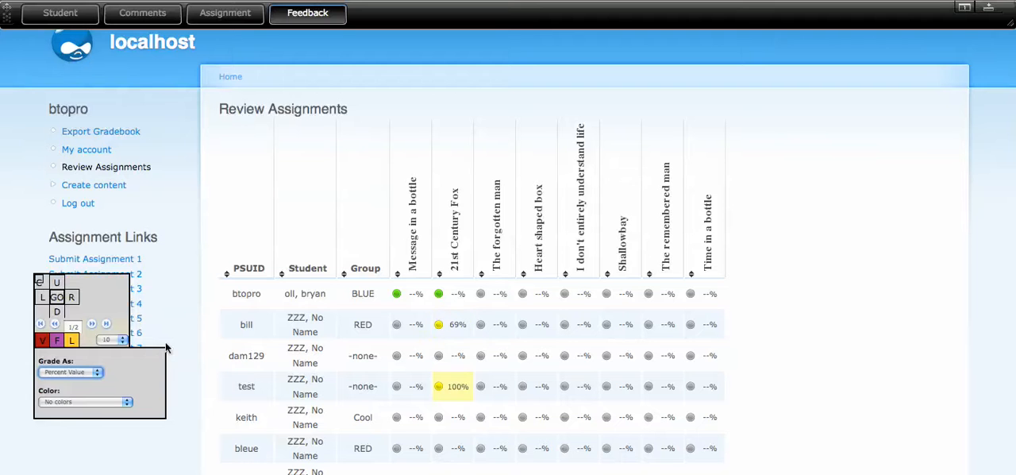
left_click(81, 373)
left_click(70, 399)
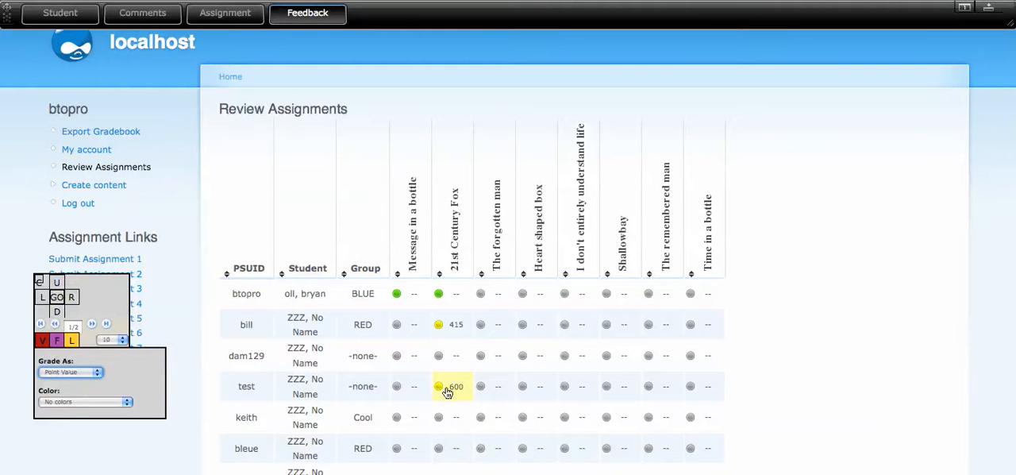
- Set the grade display to No Grade and color the gradebook cells with Show letter grade value
left_click(83, 372)
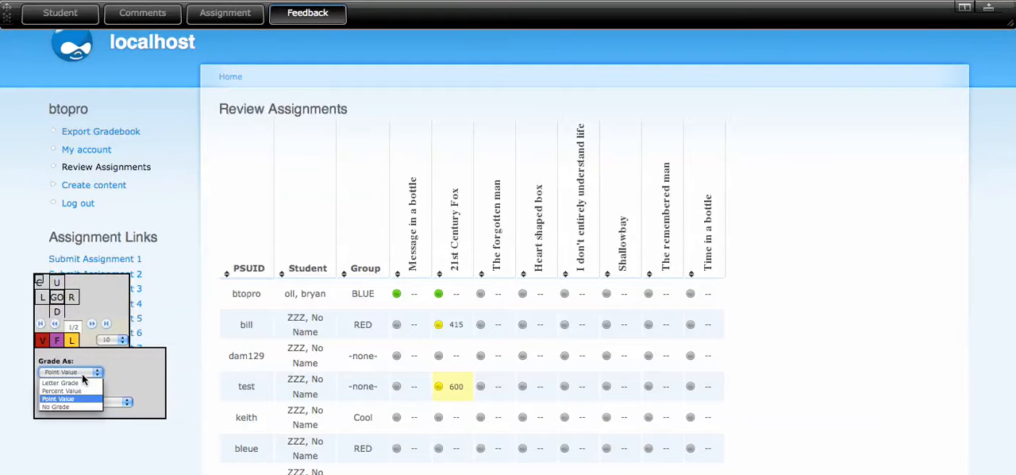
left_click(73, 408)
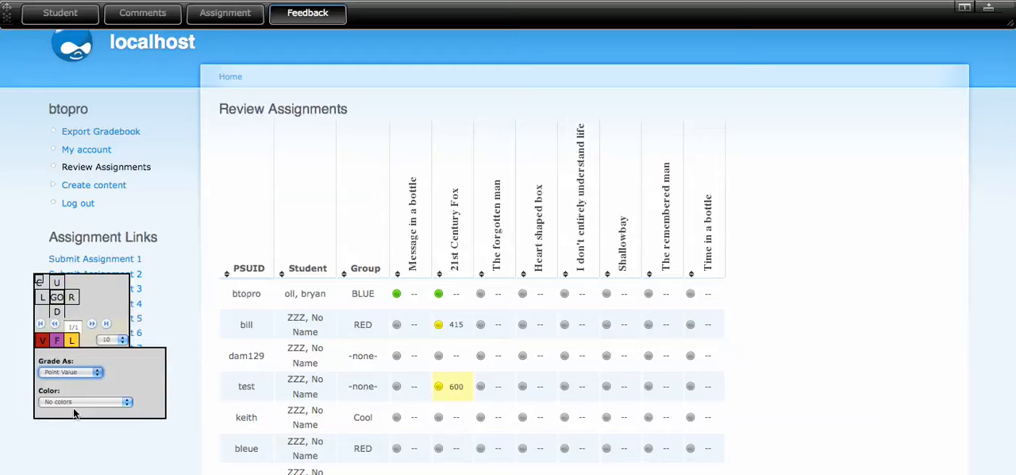
left_click(99, 402)
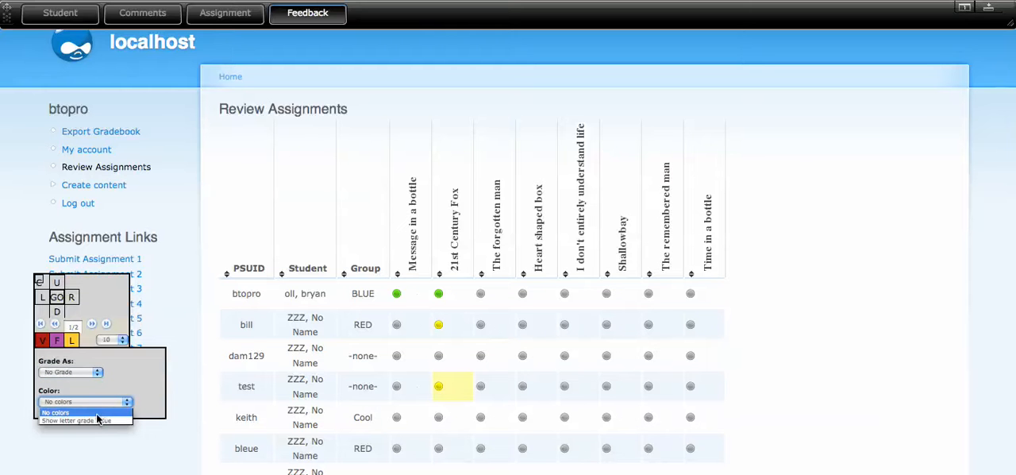
left_click(94, 419)
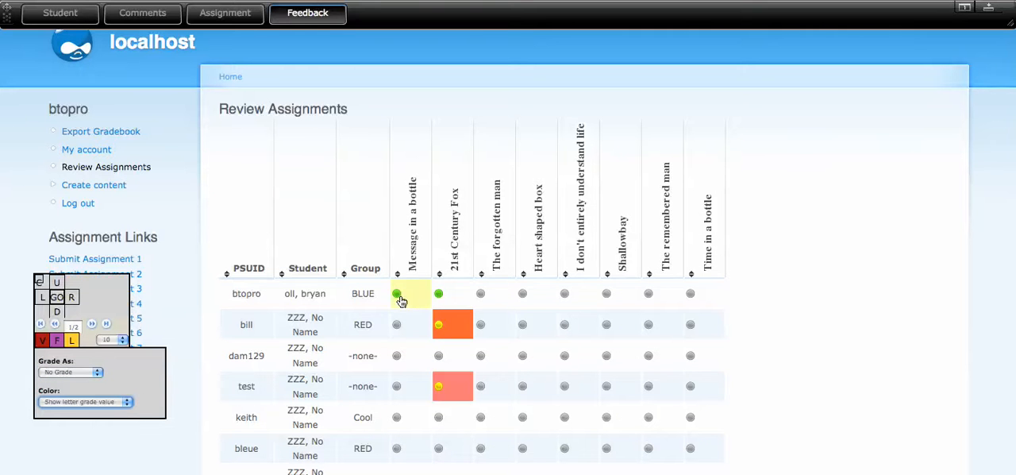
- Open the 21st Century Fox cell of the student in group Cool for grading and accept the confirmation
left_click(442, 389)
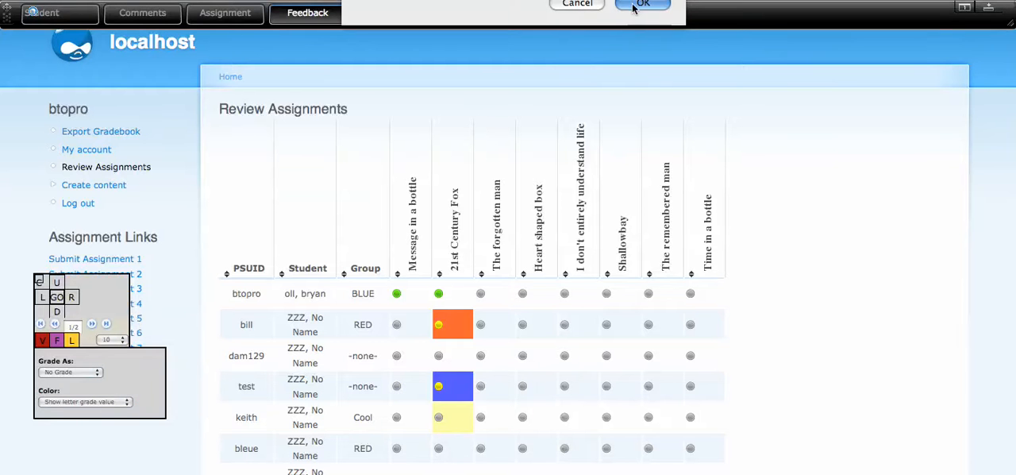
left_click(637, 7)
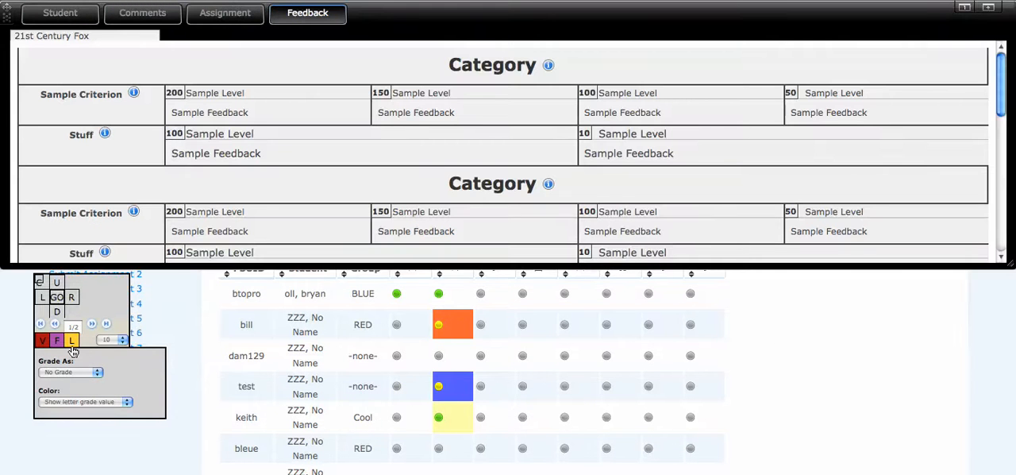
- Show the legend of status indicators and grade colors, and move the palette up so the whole legend fits
left_click(71, 344)
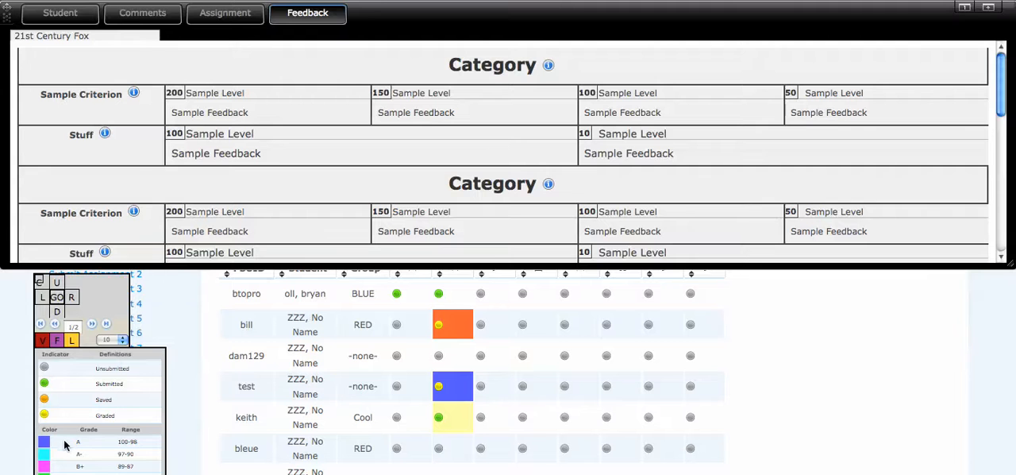
left_click_drag(41, 272, 45, 179)
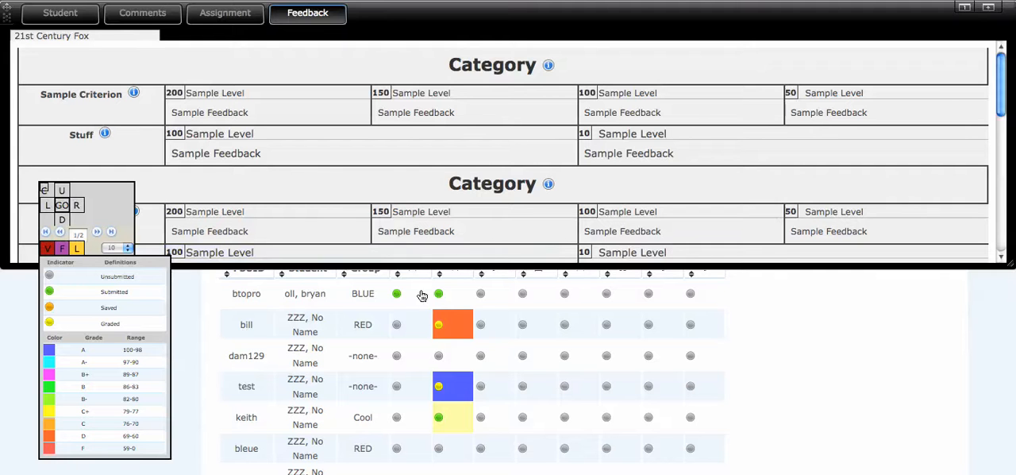
- Return the palette to the grade view settings and show grades as Letter Grade, finishing with Percent Value
left_click(49, 251)
left_click(79, 280)
left_click(79, 292)
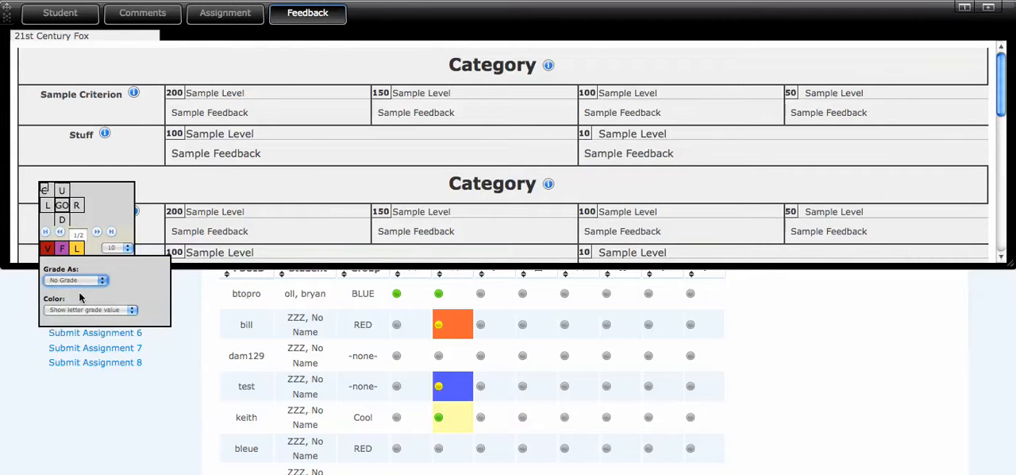
left_click(89, 280)
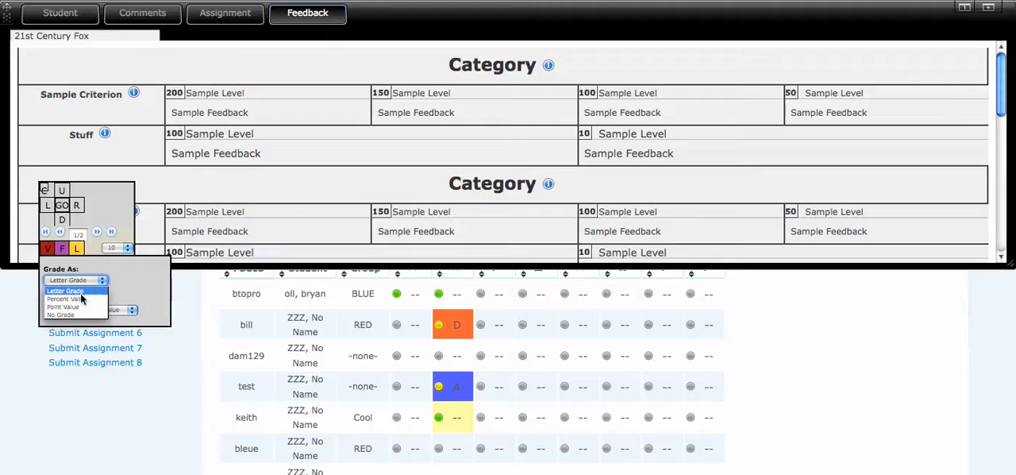
left_click(77, 299)
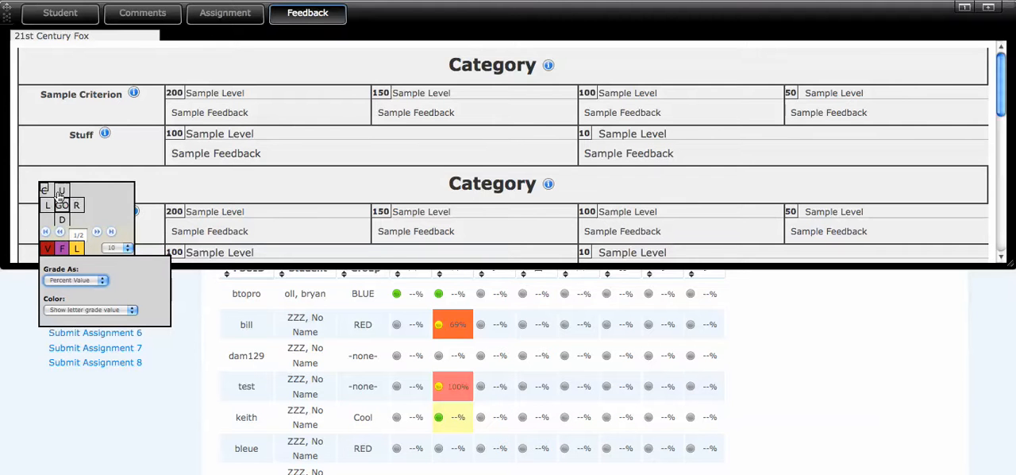
- Move the grade view palette down over the assignment links and collapse the rubric feedback pane above the gradebook
left_click_drag(44, 193, 30, 330)
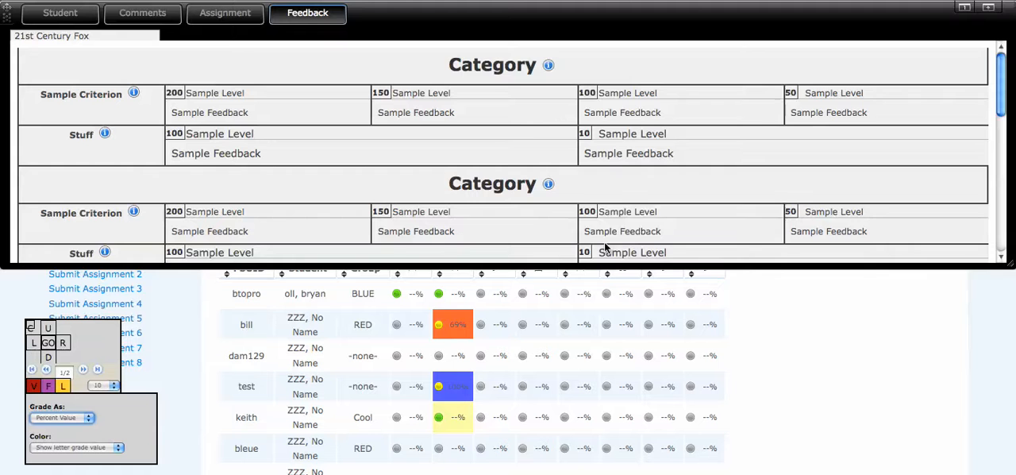
left_click(990, 9)
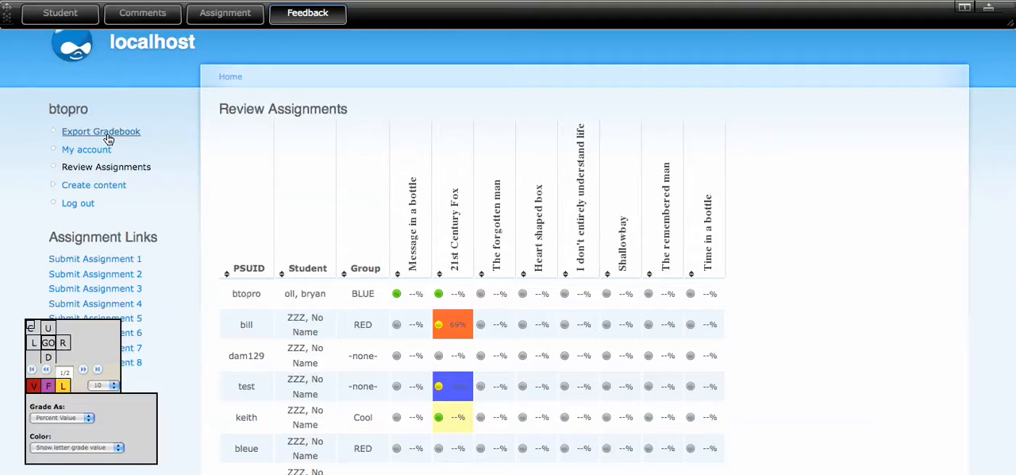
- Open the site's user Permissions page and examine the assignment_studio permissions for accessing the assignment view and exporting the gradebook
scroll(147, 149, "up", 2)
scroll(164, 161, "up", 1)
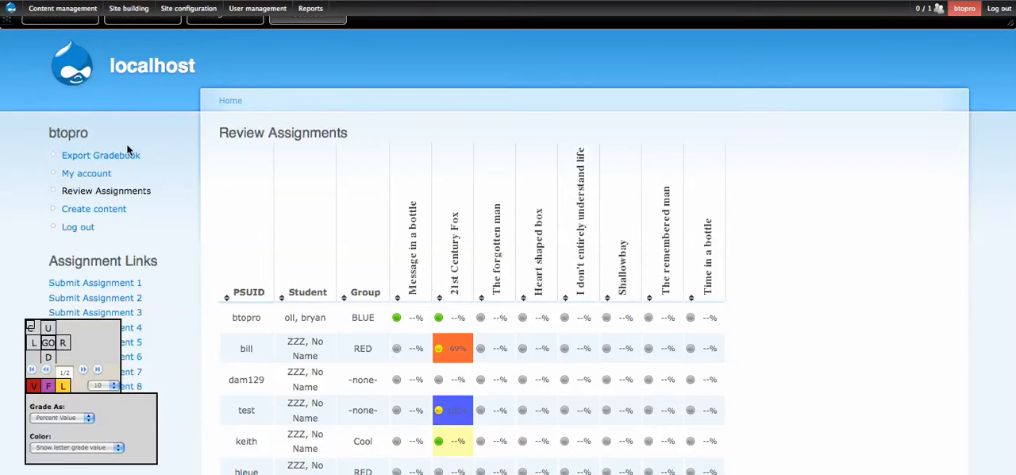
mouse_move(248, 9)
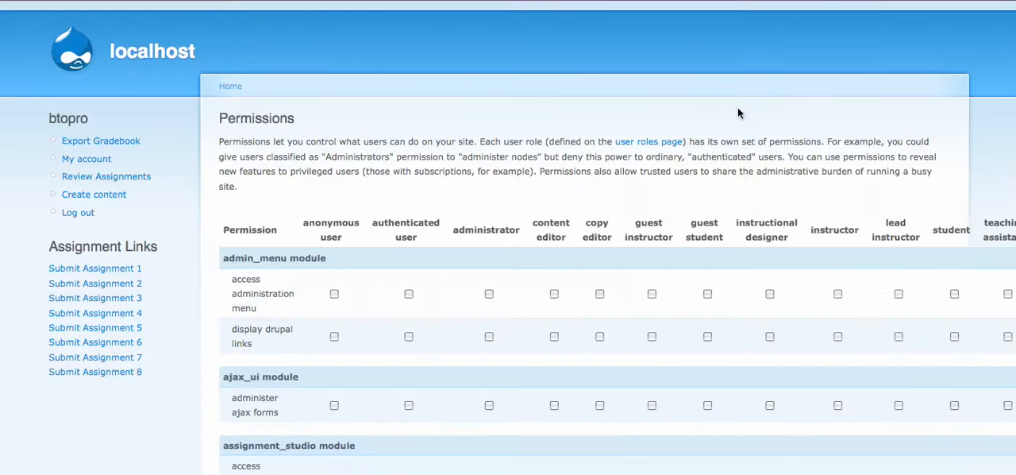
scroll(326, 257, "down", 2)
scroll(327, 256, "down", 3)
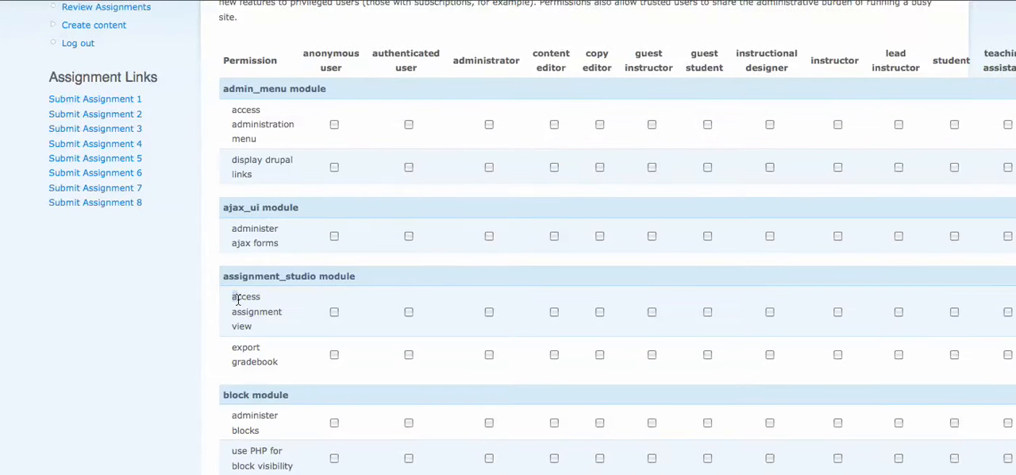
left_click_drag(236, 296, 275, 324)
left_click(272, 324)
left_click_drag(231, 350, 270, 370)
left_click(274, 364)
- Save the Export Gradebook link's target to the Desktop as export_gradebook.csv
scroll(196, 331, "up", 2)
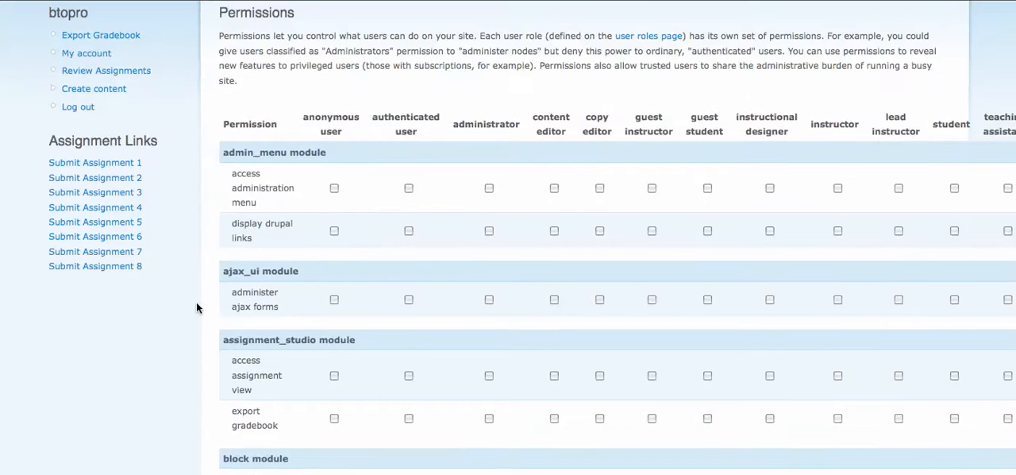
right_click(132, 45)
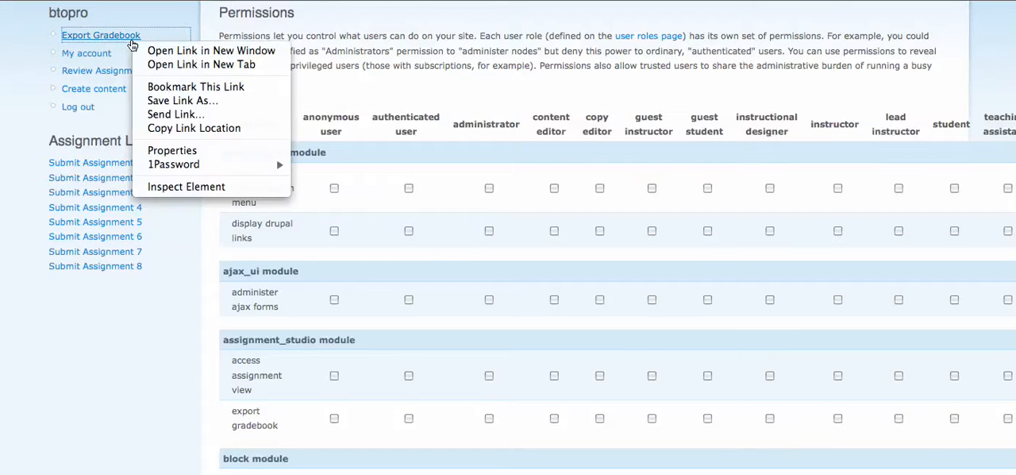
left_click(191, 101)
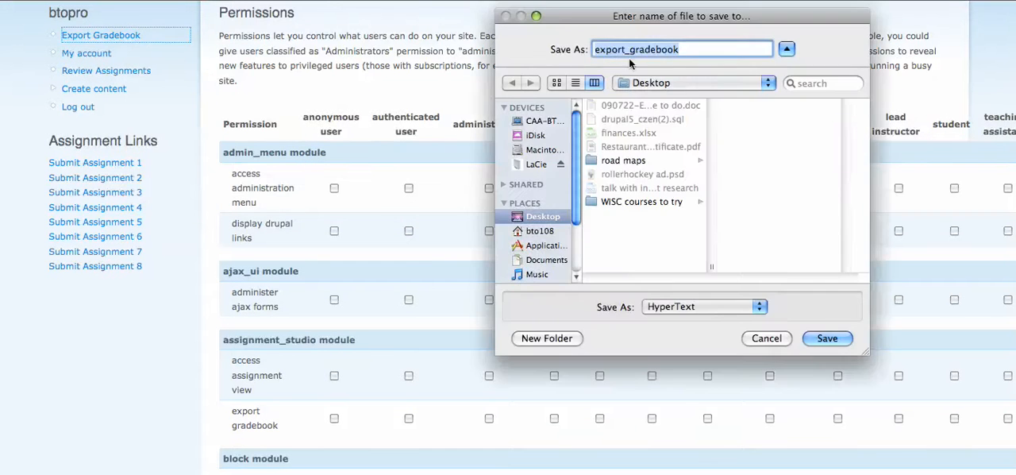
left_click(692, 51)
type(".csv")
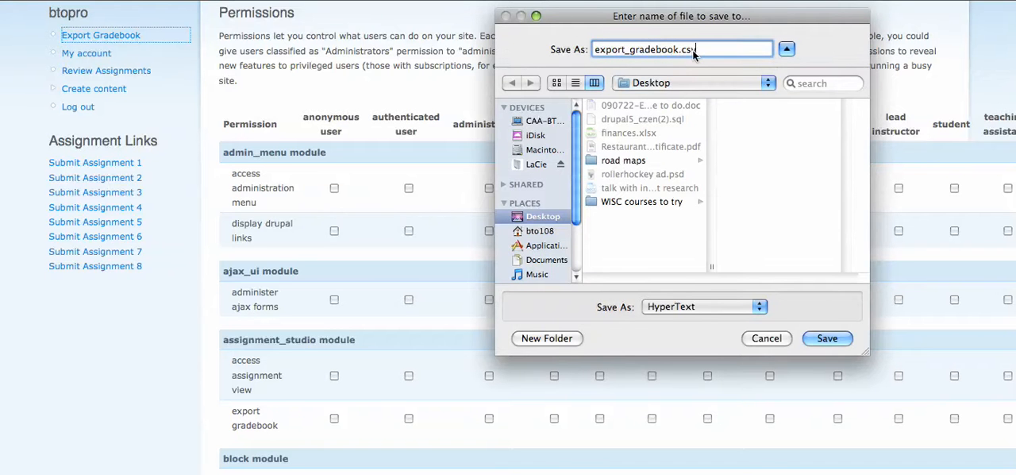
left_click(827, 340)
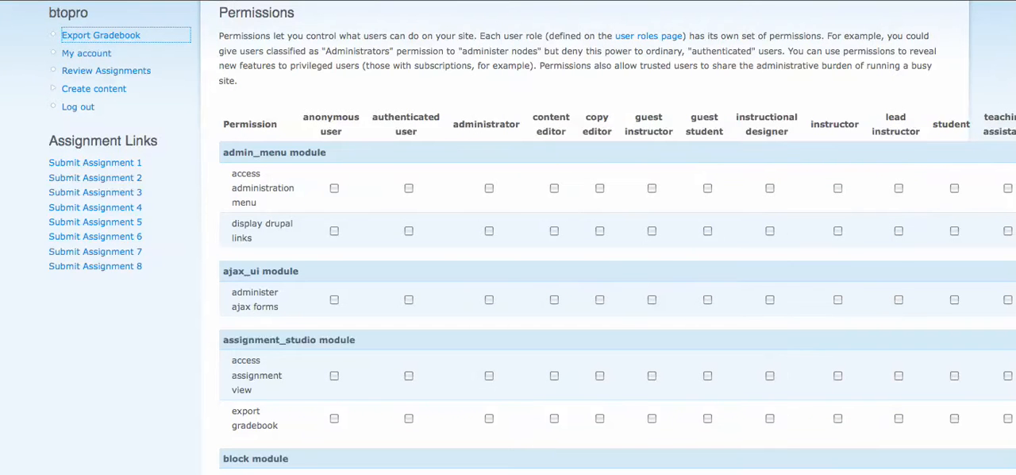
left_click(523, 66)
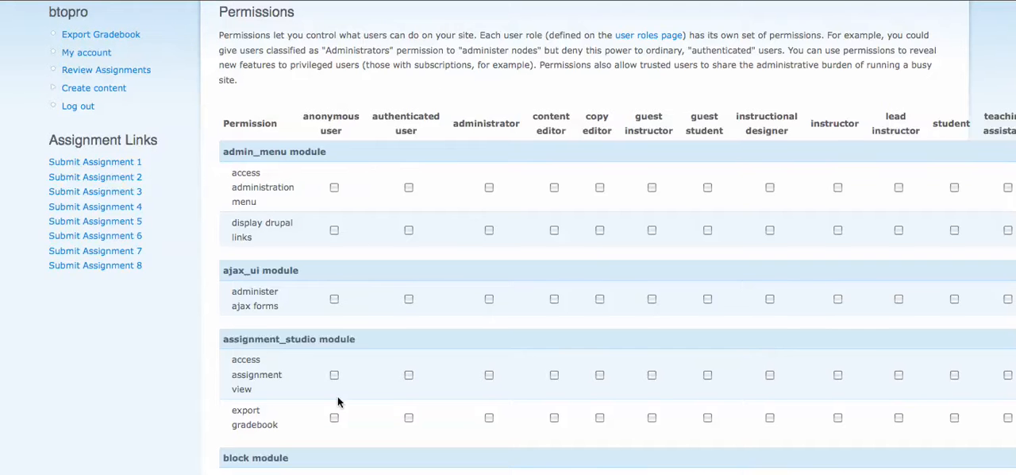
- Examine the rubric module's permissions for modifying rubric content and viewing student feedback inline
scroll(341, 399, "down", 1)
scroll(335, 401, "down", 10)
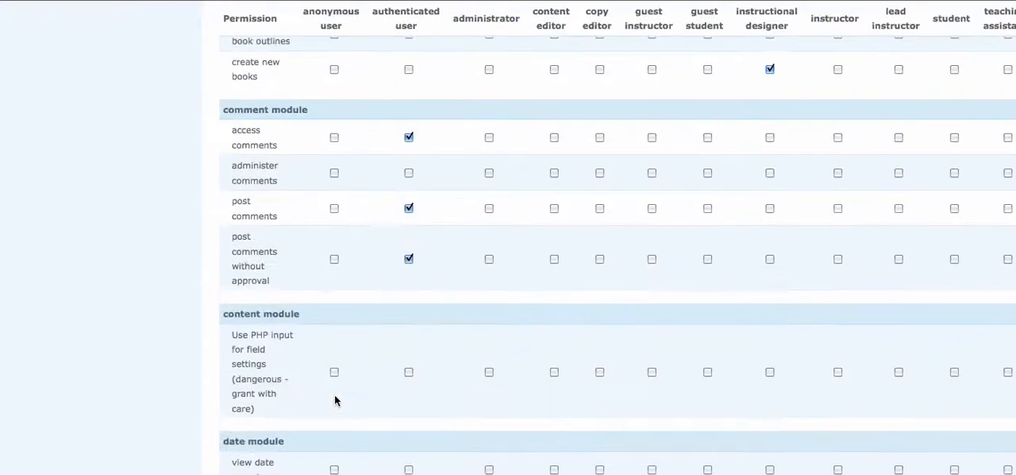
scroll(335, 401, "down", 20)
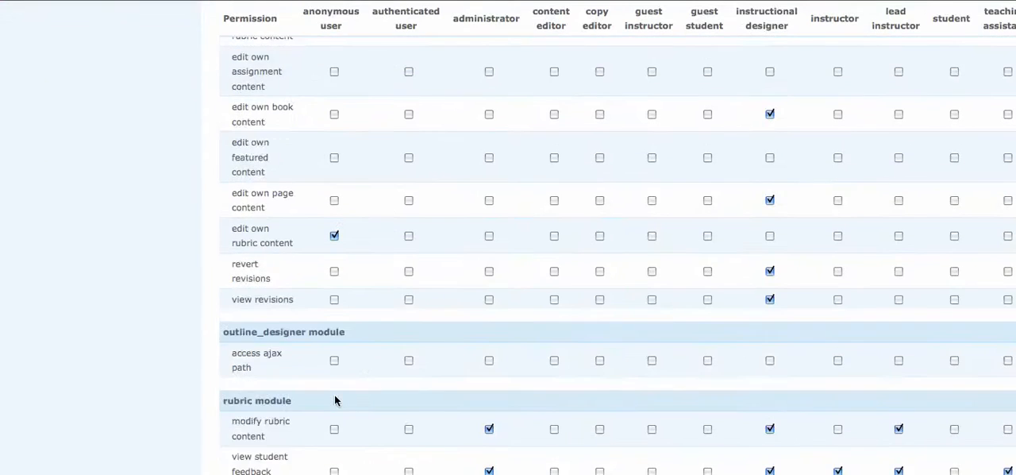
scroll(335, 401, "down", 1)
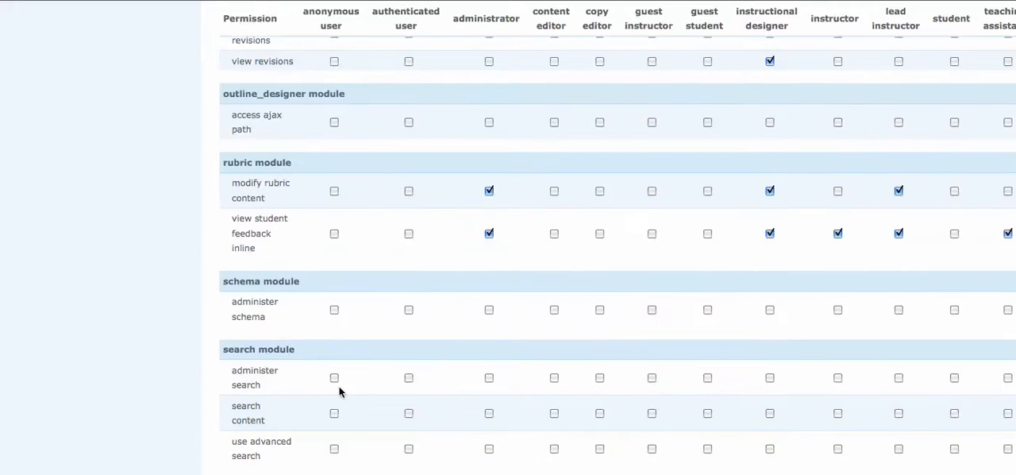
triple_click(247, 187)
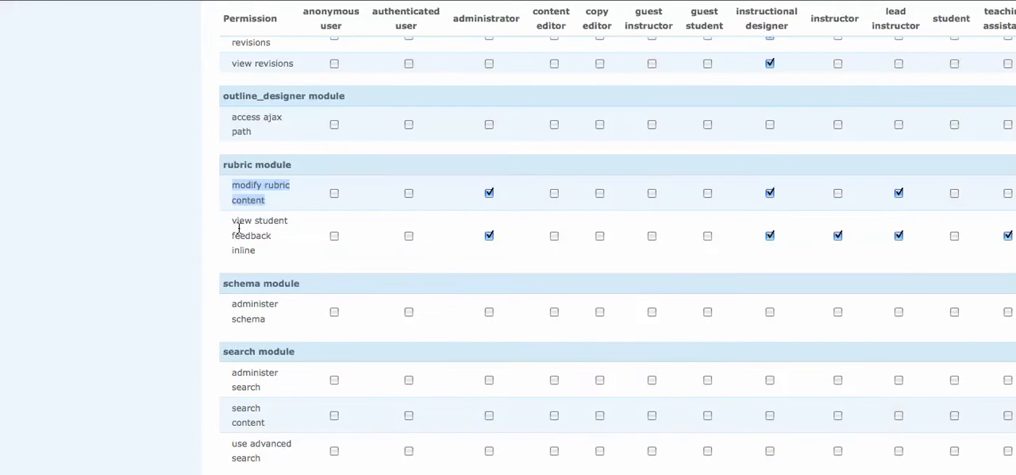
triple_click(240, 221)
left_click(246, 249)
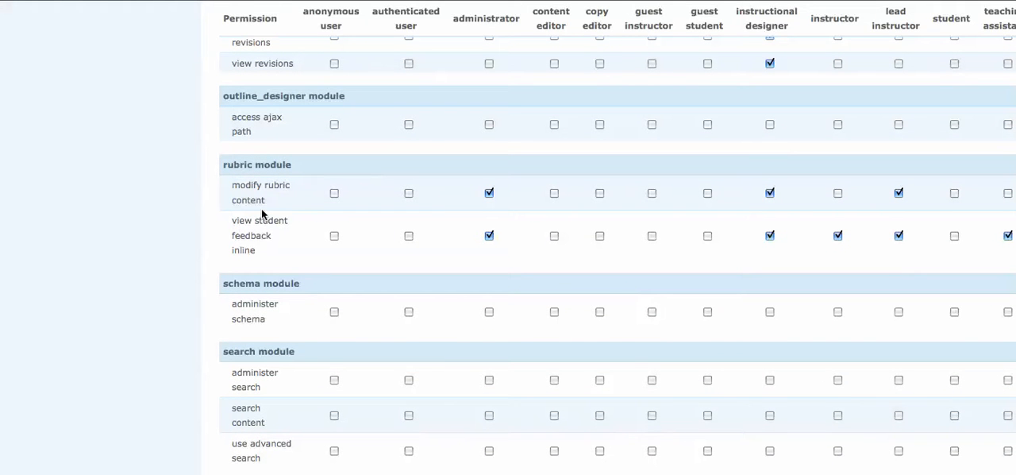
- Check the placeholder text on the generated assignment's page, and return to the rubric module's view student feedback inline permission
left_click(903, 1)
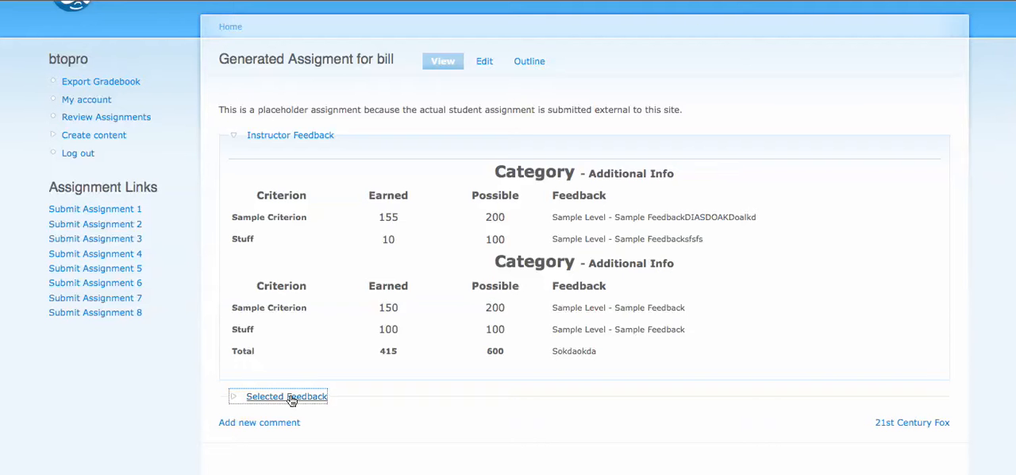
triple_click(463, 111)
left_click(559, 111)
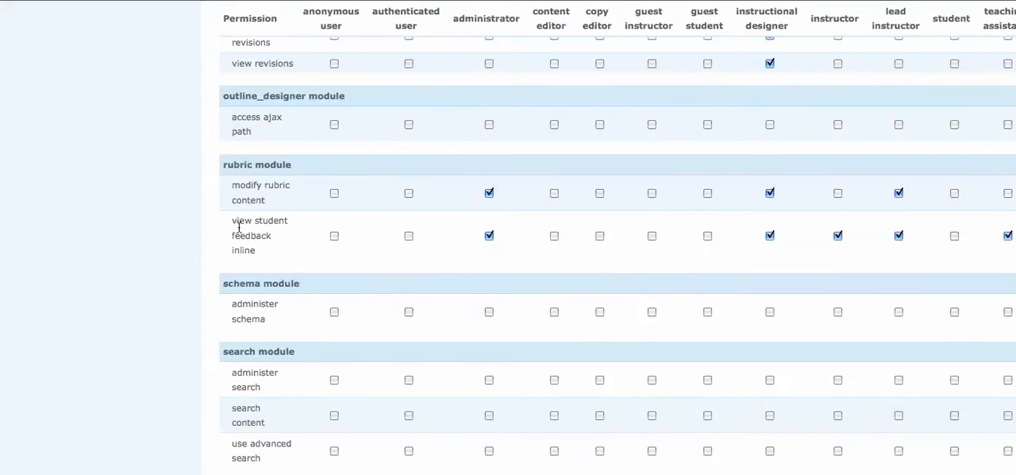
left_click_drag(239, 225, 254, 256)
left_click(262, 256)
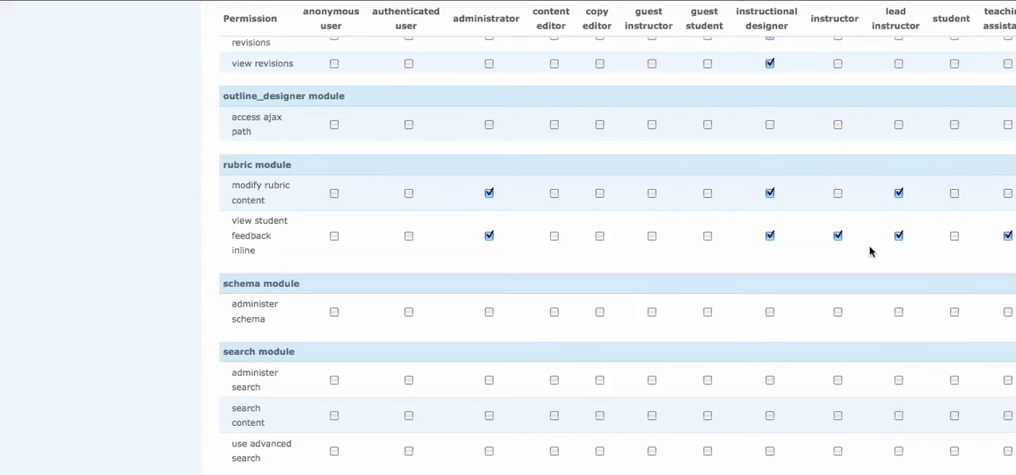